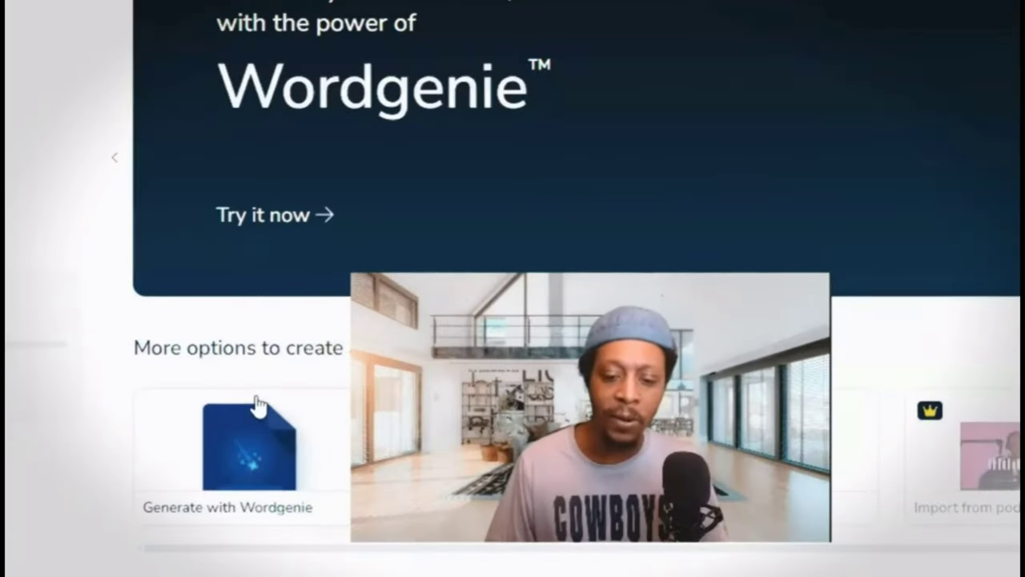
# Launch Wordgenie's AI eBook generator via 'Generate with Wordgenie'
pyautogui.click(288, 449)
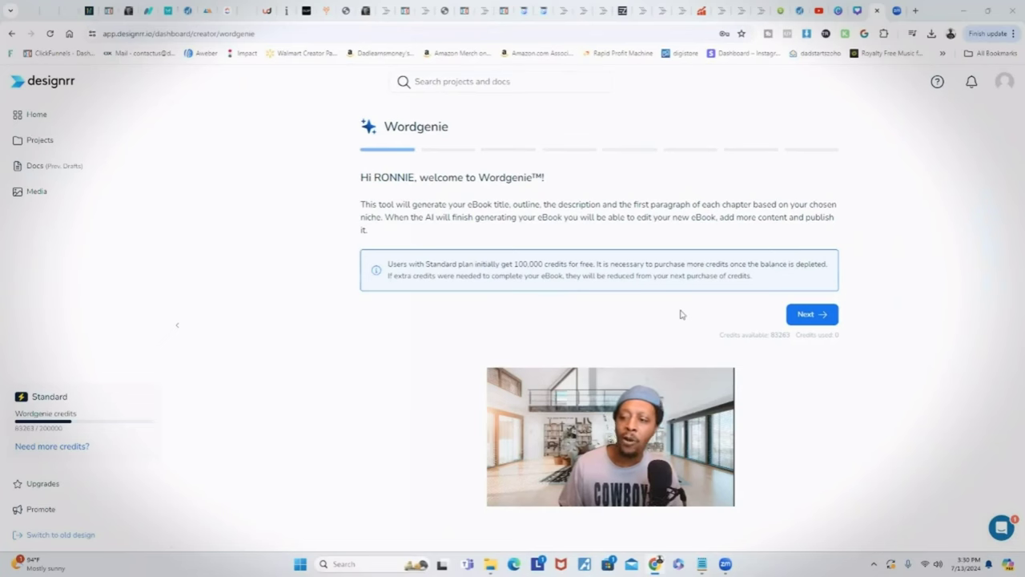
# Get past the Wordgenie welcome and topic steps to the sub-niche suggestions
pyautogui.click(812, 314)
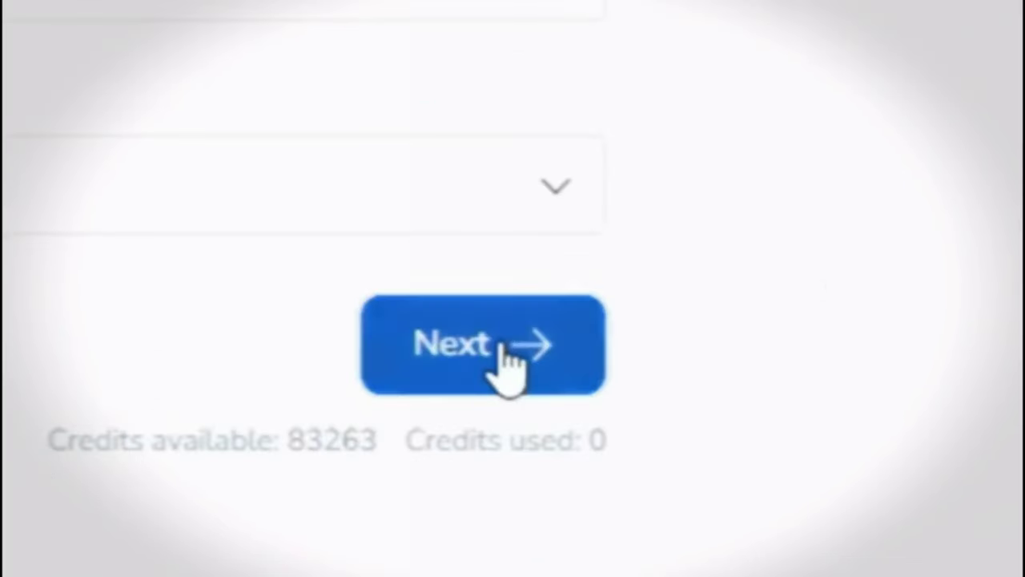
pyautogui.click(448, 344)
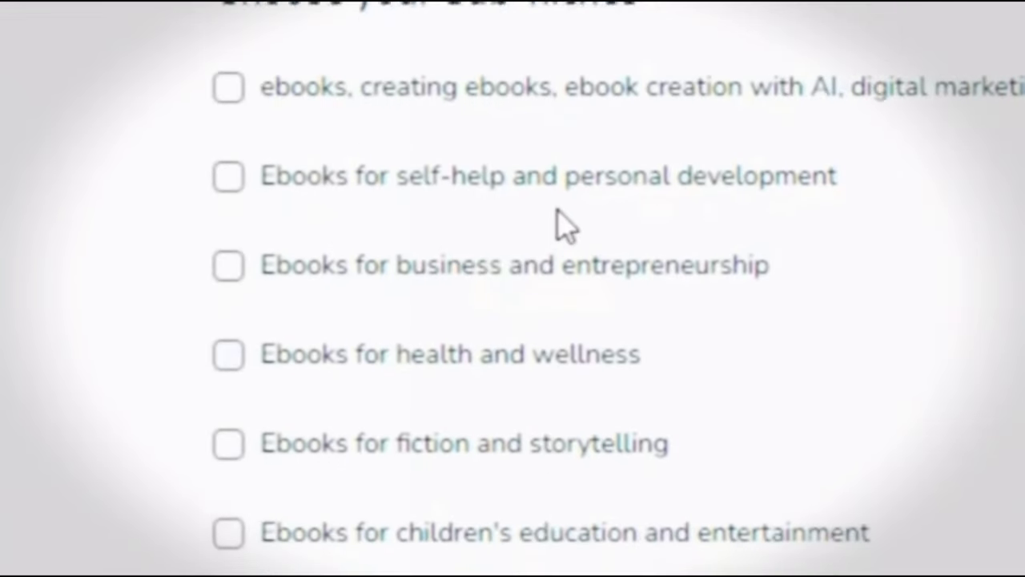
# Confirm three sub-niches: AI ebook creation, business and entrepreneurship, and AI technology for ebooks
pyautogui.scroll(-1, 558, 218)
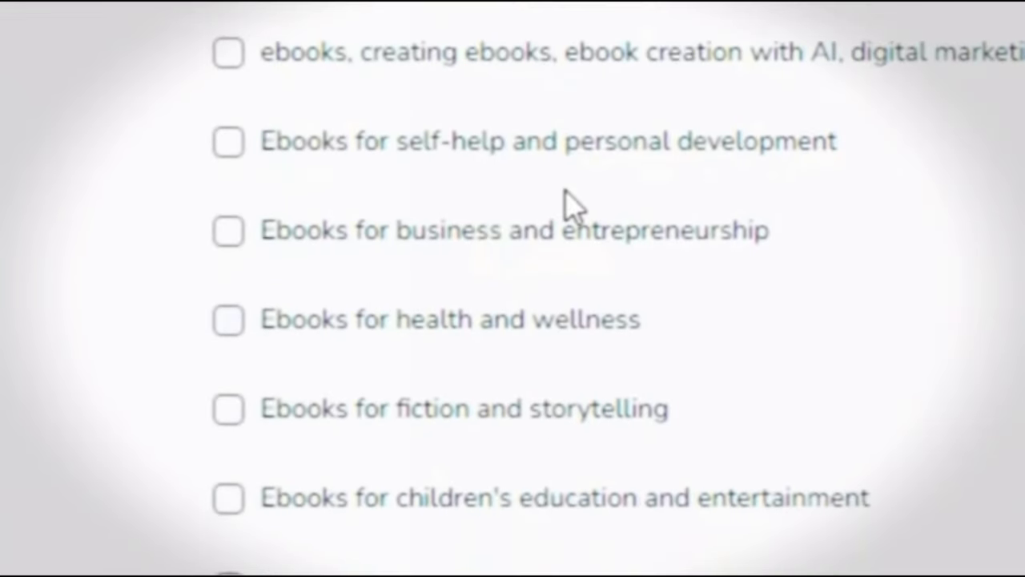
pyautogui.scroll(-1, 572, 205)
pyautogui.scroll(-1, 561, 165)
pyautogui.scroll(-1, 393, 222)
pyautogui.scroll(-1, 503, 229)
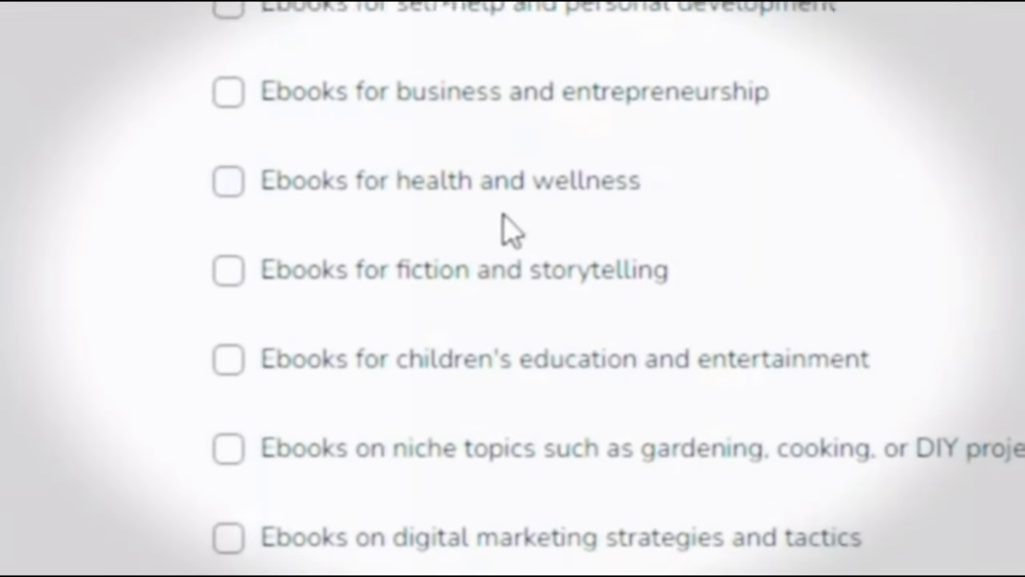
pyautogui.scroll(-1, 462, 218)
pyautogui.scroll(-1, 371, 224)
pyautogui.scroll(-1, 721, 201)
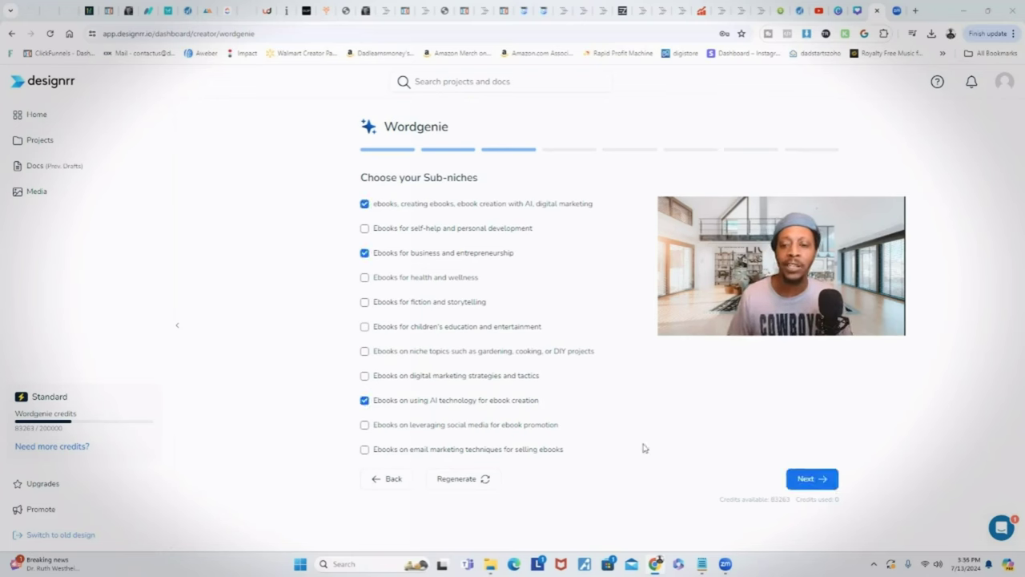
pyautogui.click(811, 481)
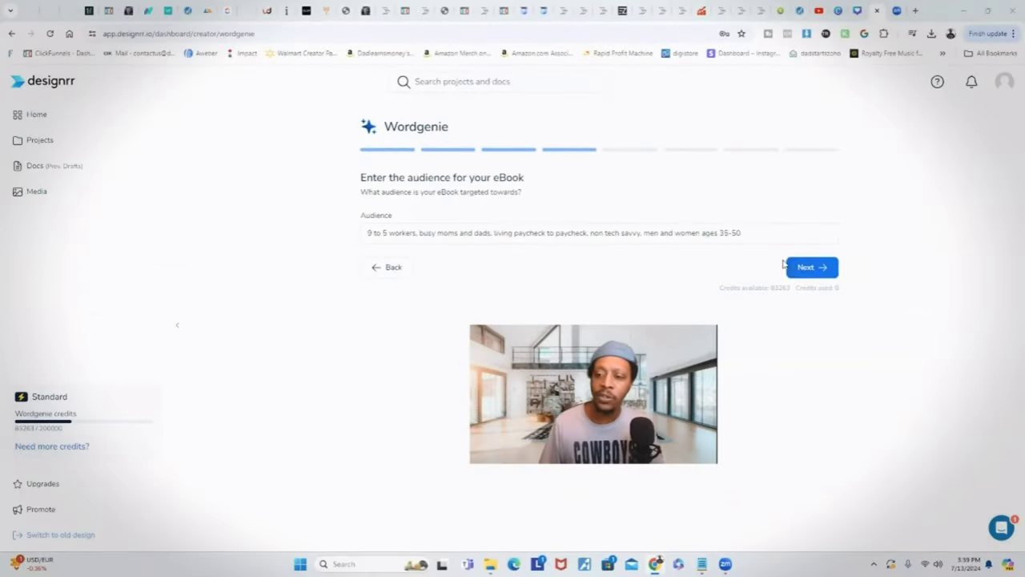
# Submit the audience: 9-to-5 workers, busy parents, non-tech-savvy adults aged 35–50
pyautogui.click(807, 270)
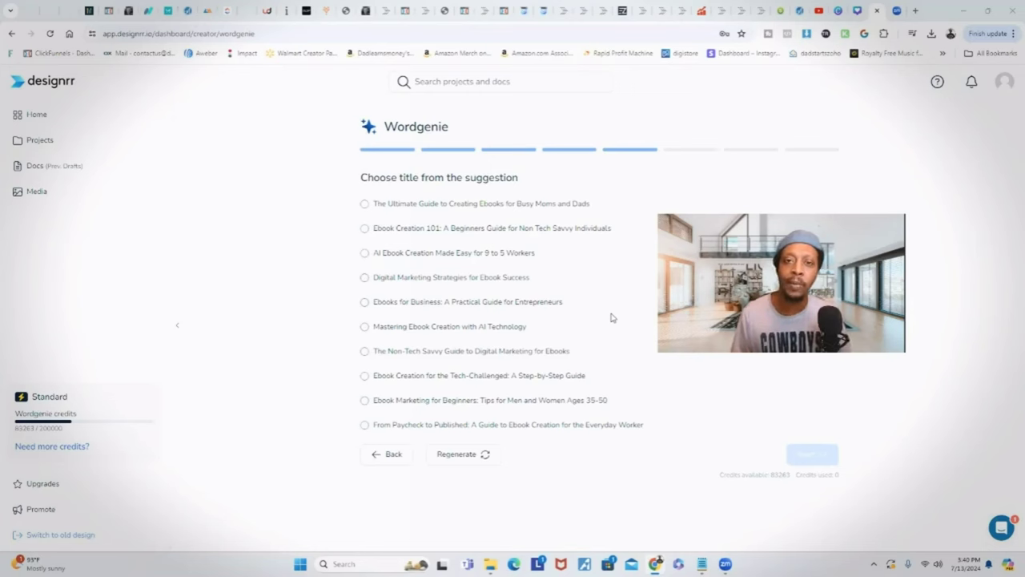
# Choose the 'Ebook Creation 101: A Beginners Guide…' title with a Humorous tone of voice
pyautogui.click(577, 228)
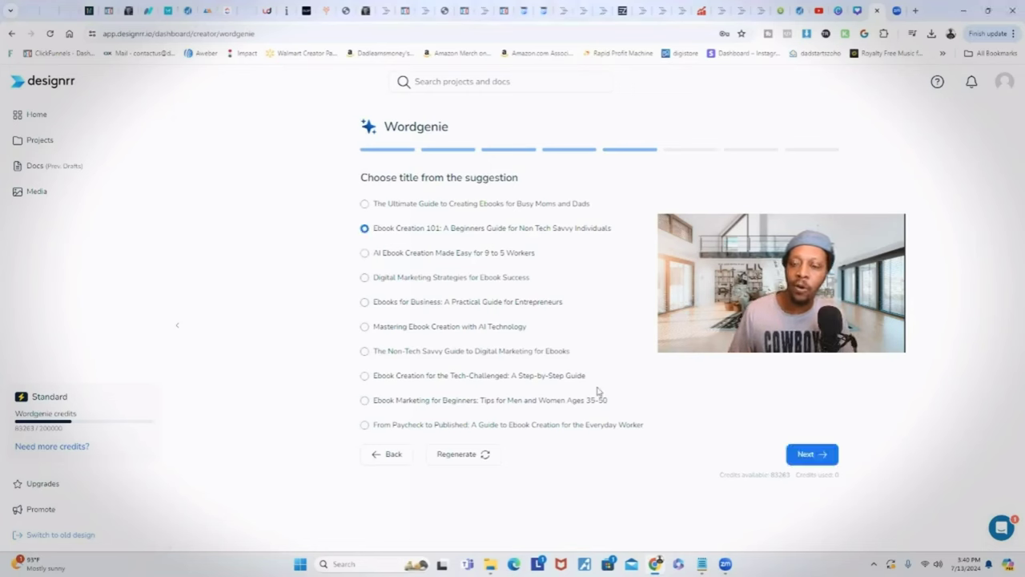
pyautogui.click(804, 462)
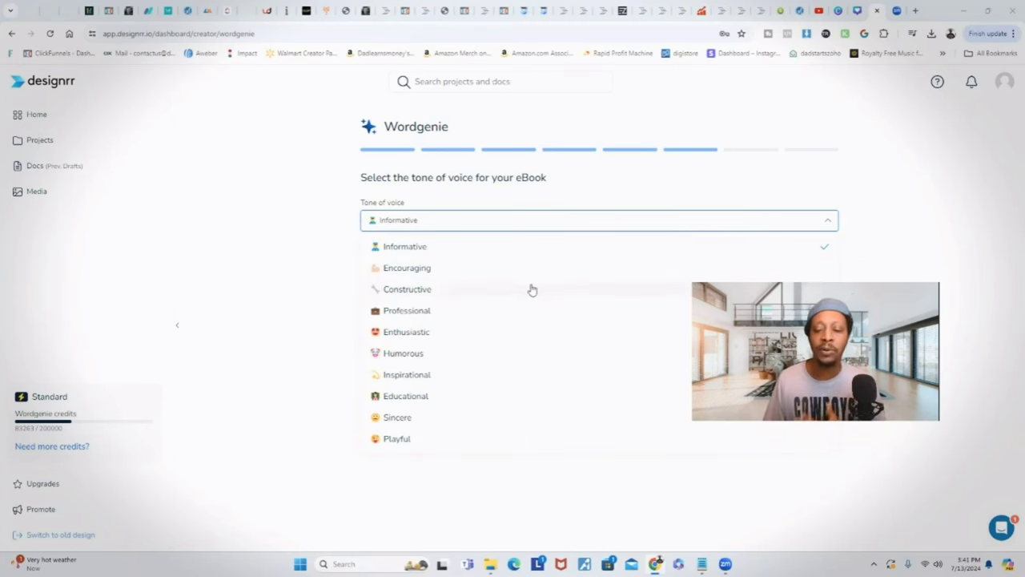
pyautogui.click(427, 357)
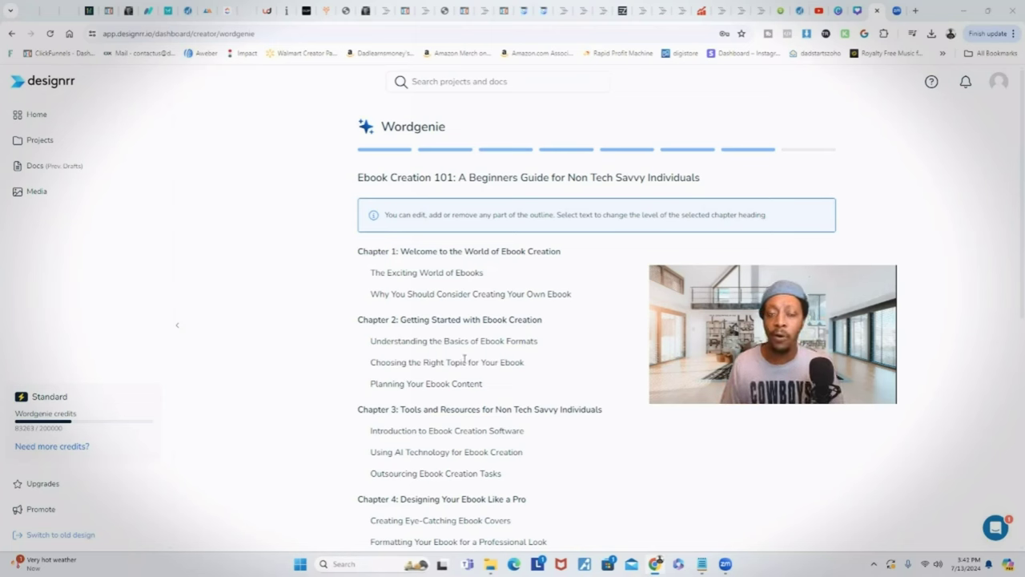
# Review the eight-chapter outline and accept it to start writing the content
pyautogui.scroll(-2, 458, 362)
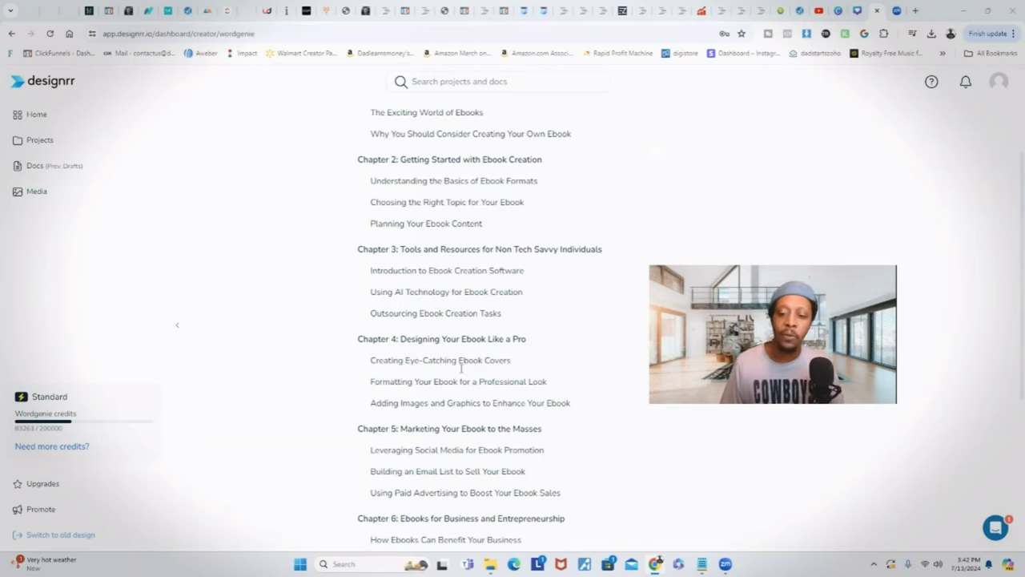
pyautogui.scroll(-4, 465, 372)
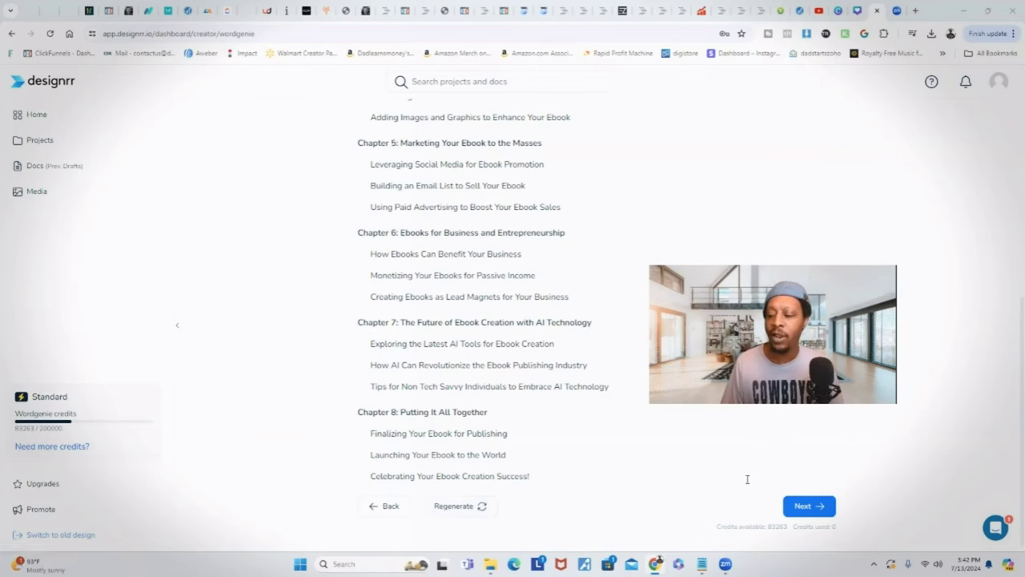
pyautogui.click(808, 506)
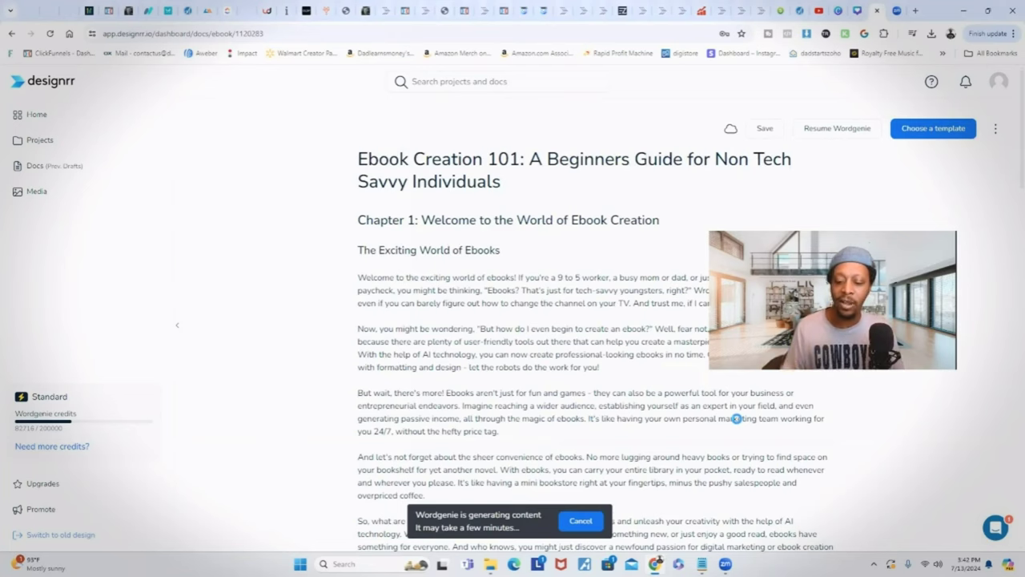
# Scroll through the chapter text as Wordgenie writes it until generation finishes
pyautogui.scroll(-3, 737, 418)
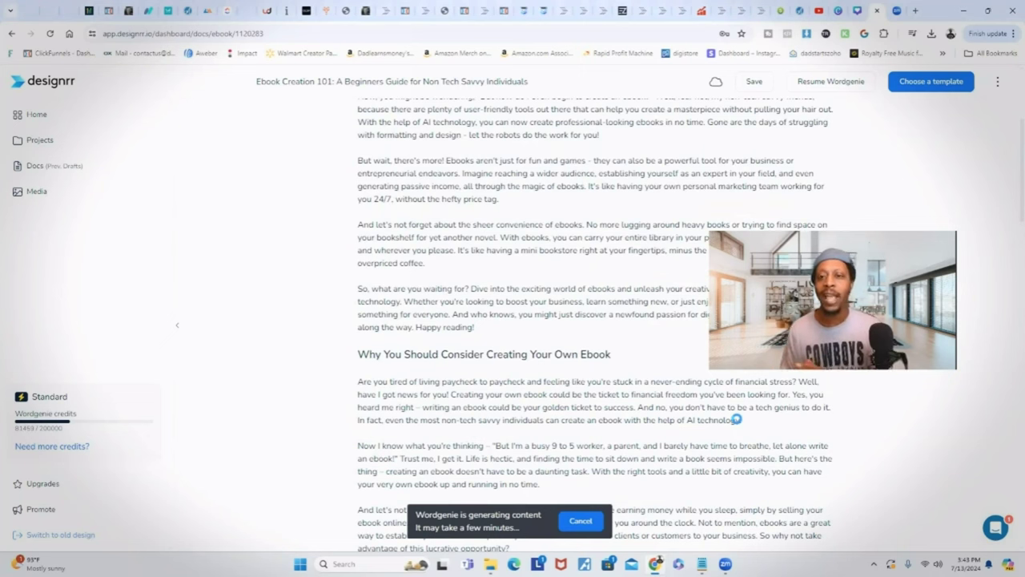
pyautogui.scroll(-3, 735, 419)
pyautogui.scroll(-2, 735, 419)
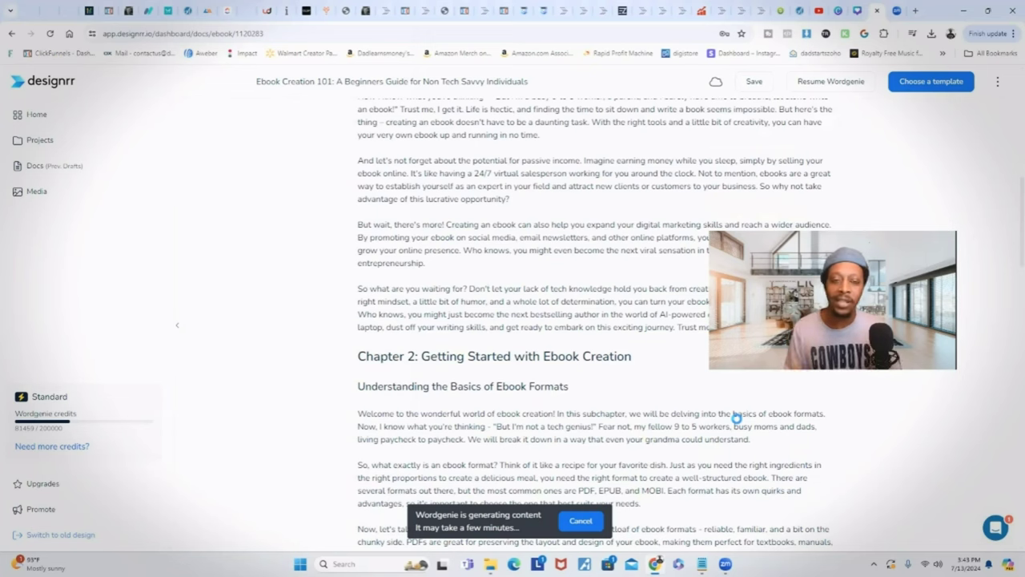
pyautogui.scroll(-4, 735, 417)
pyautogui.scroll(-2, 736, 417)
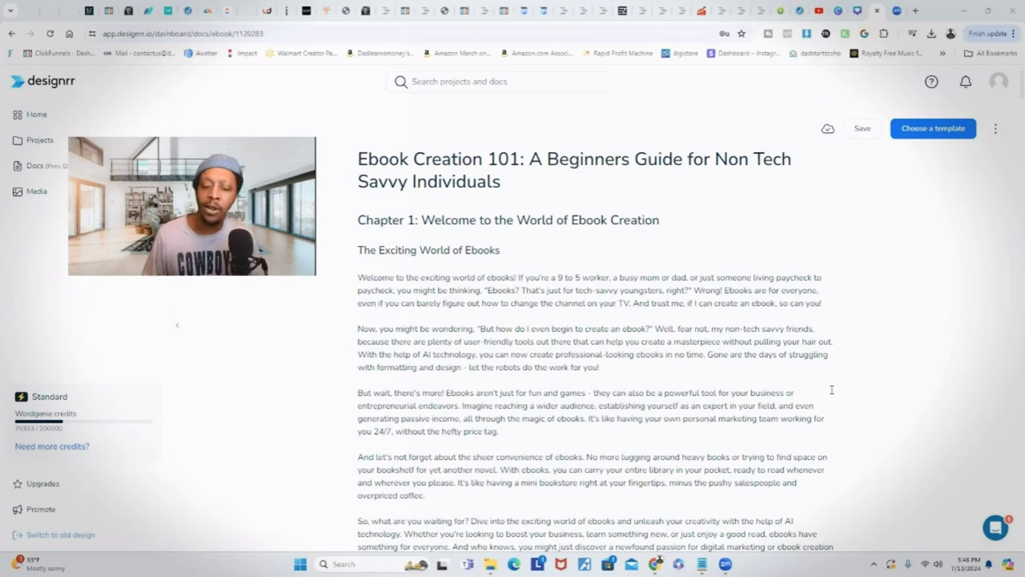
# Open the template gallery and scroll the Standard templates to Digital Marketing 5-01
pyautogui.click(963, 129)
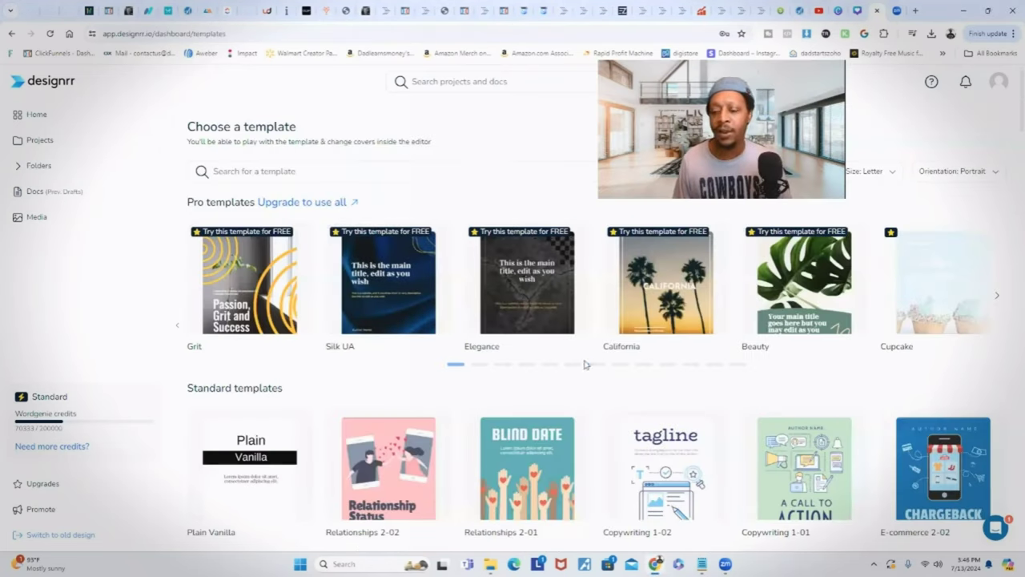
pyautogui.scroll(-1, 520, 393)
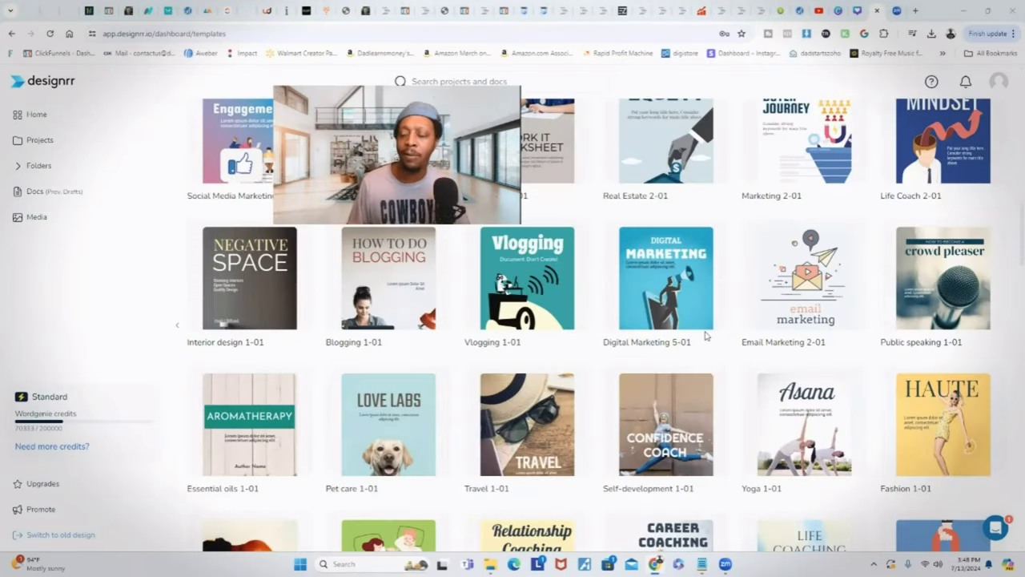
pyautogui.moveTo(666, 276)
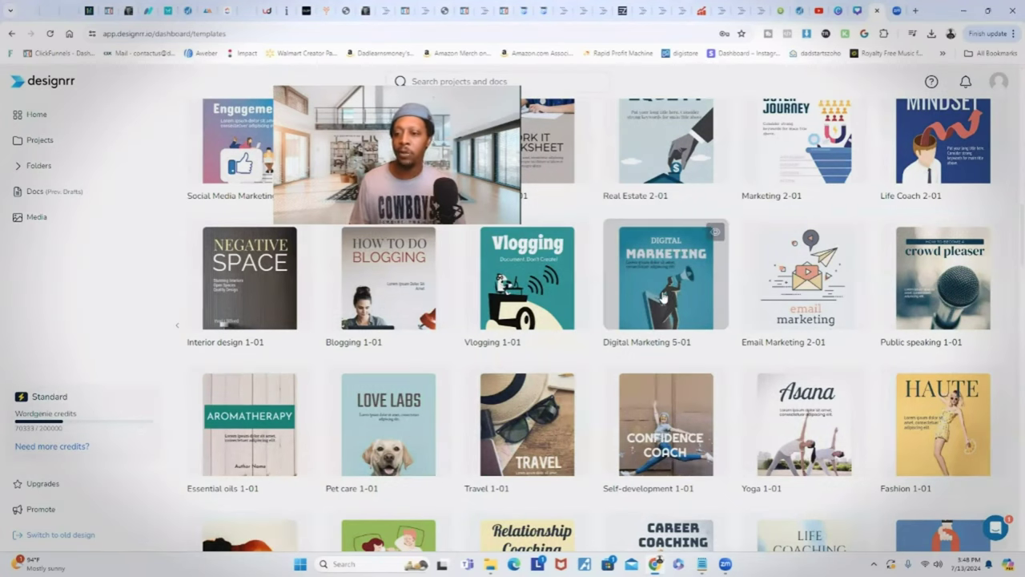
# Review Digital Marketing 5-01's three-page PDF preview, then close it
pyautogui.click(663, 297)
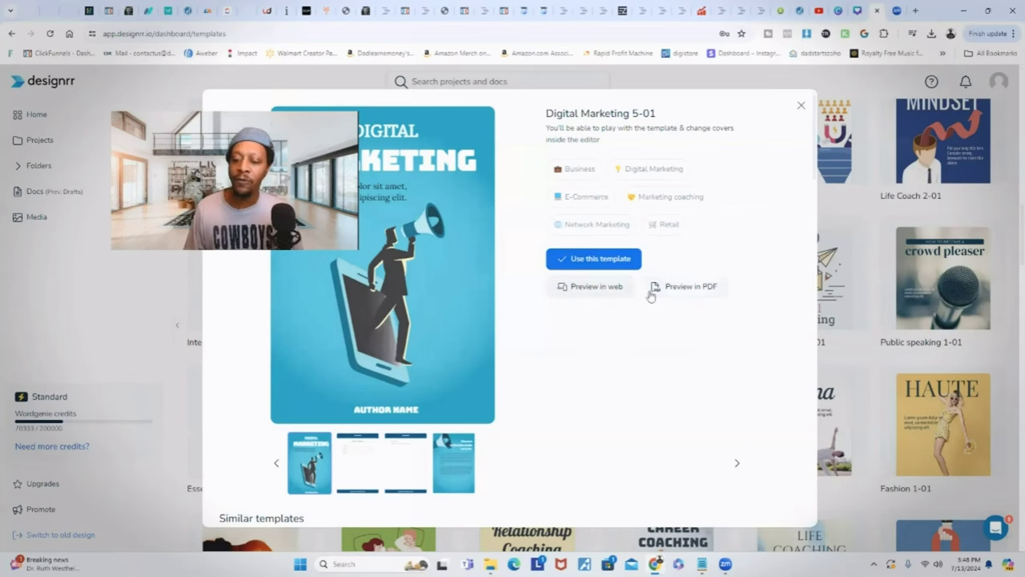
pyautogui.click(693, 288)
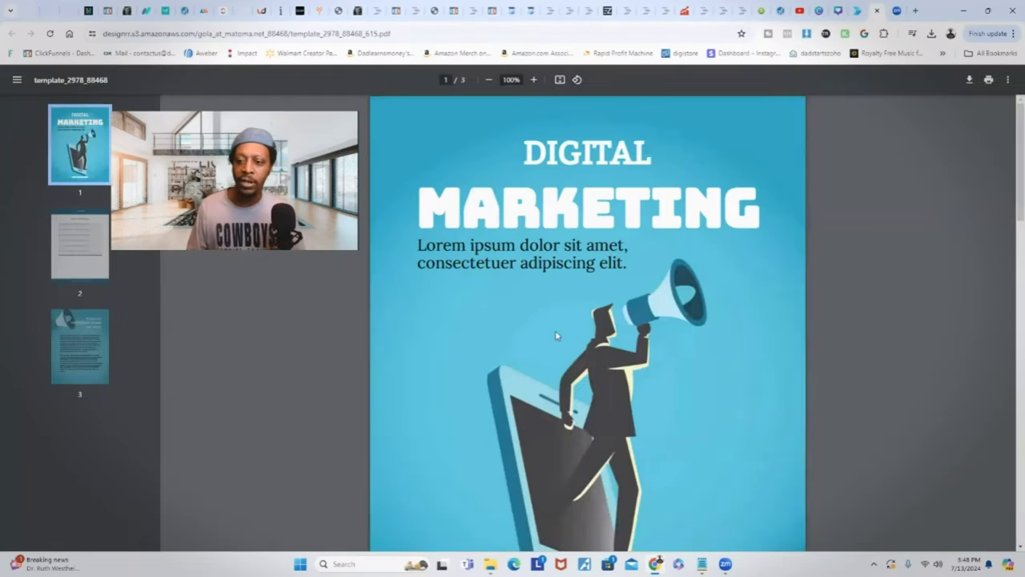
pyautogui.scroll(-5, 557, 335)
pyautogui.scroll(-5, 569, 360)
pyautogui.scroll(-5, 442, 277)
pyautogui.press('Home')
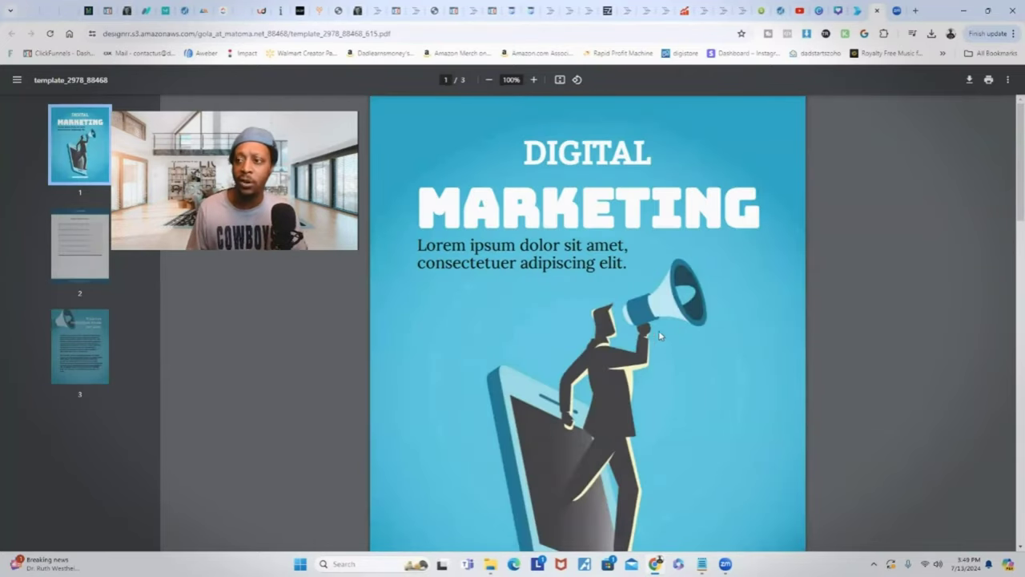
pyautogui.hotkey('ctrl', 'w')
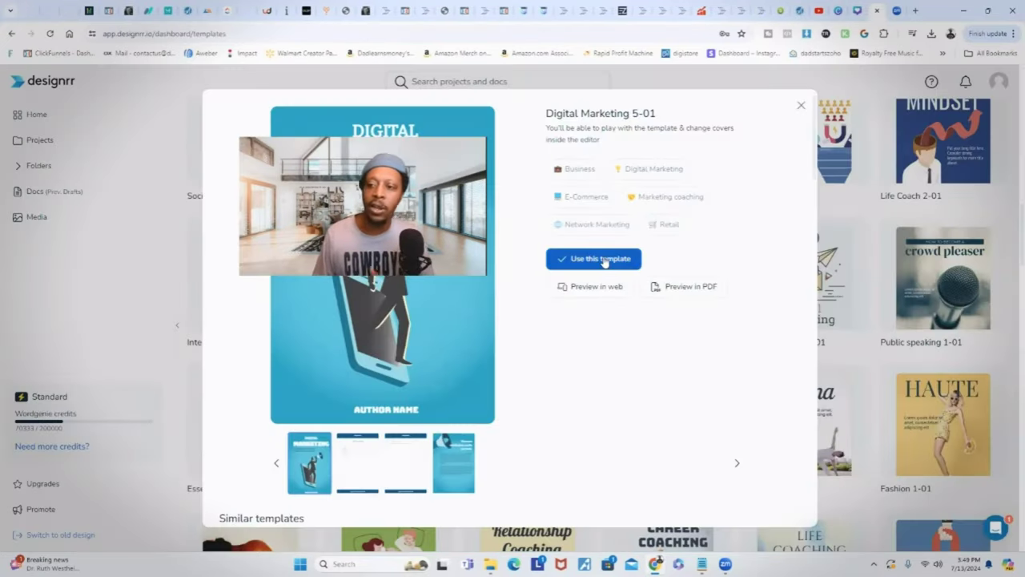
# Use Digital Marketing 5-01 on the ebook and bring up its publishing options
pyautogui.click(609, 263)
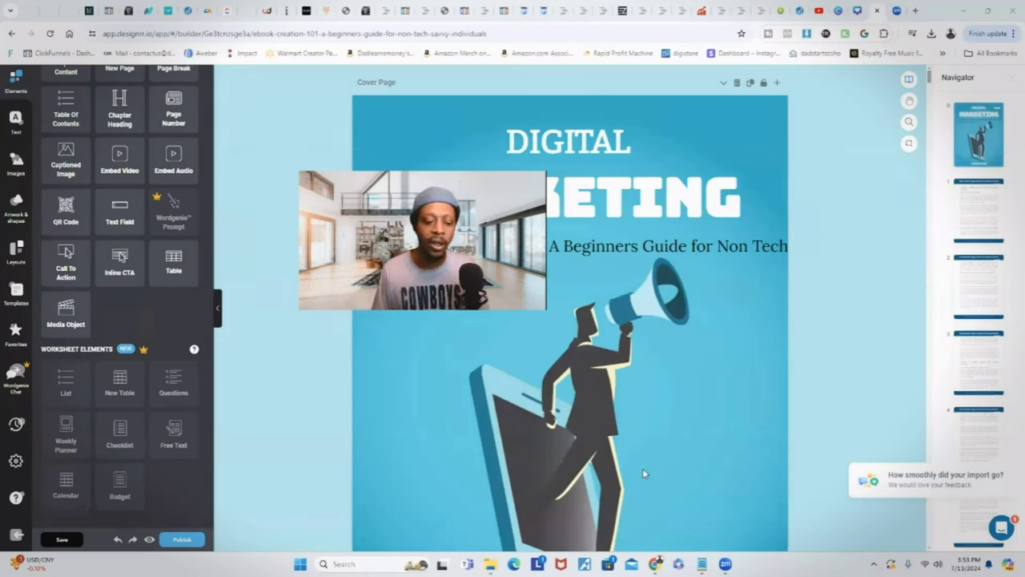
pyautogui.click(181, 540)
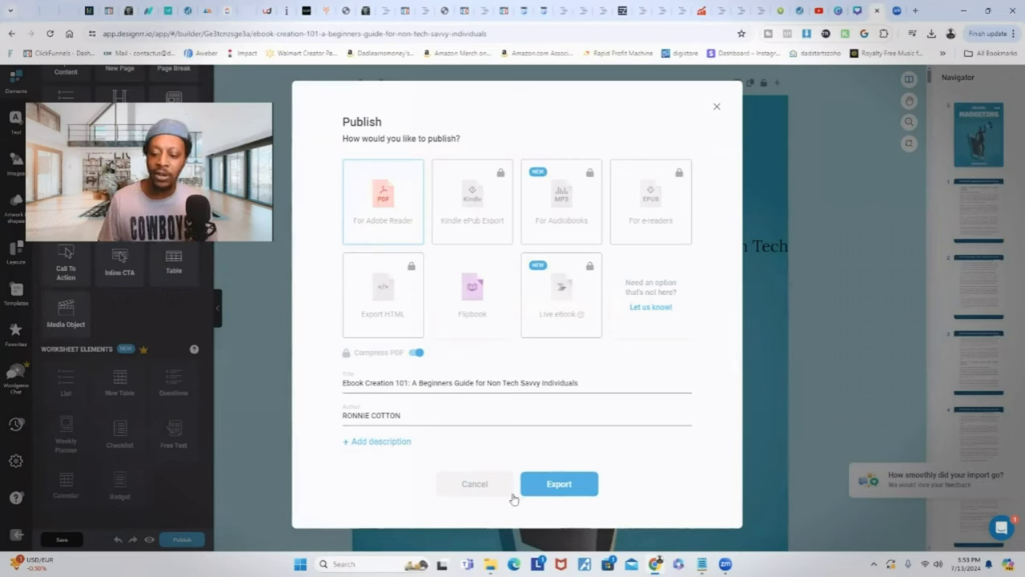
# Export the 'Ebook Creation 101' ebook as a PDF for Adobe Reader
pyautogui.click(572, 490)
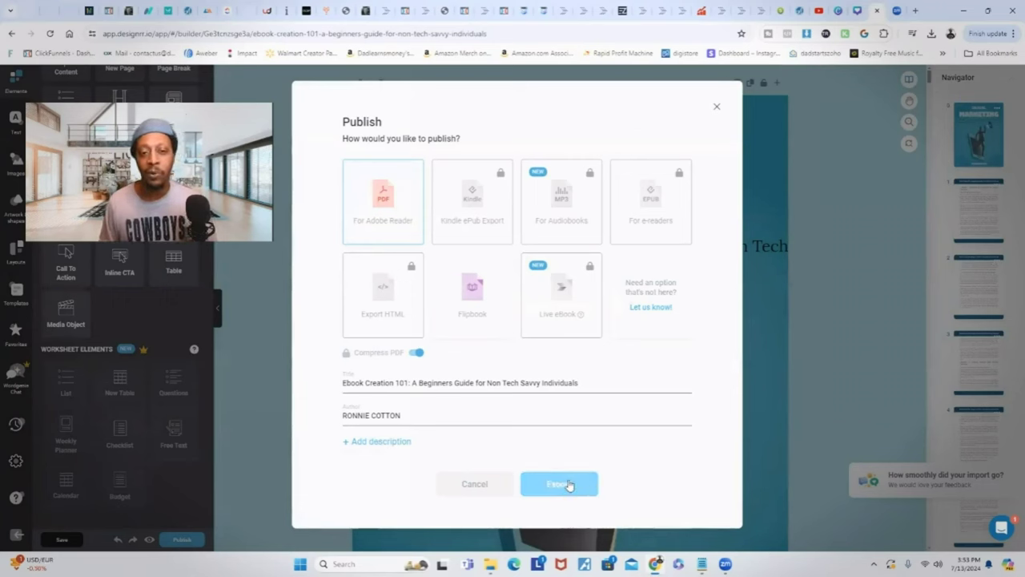